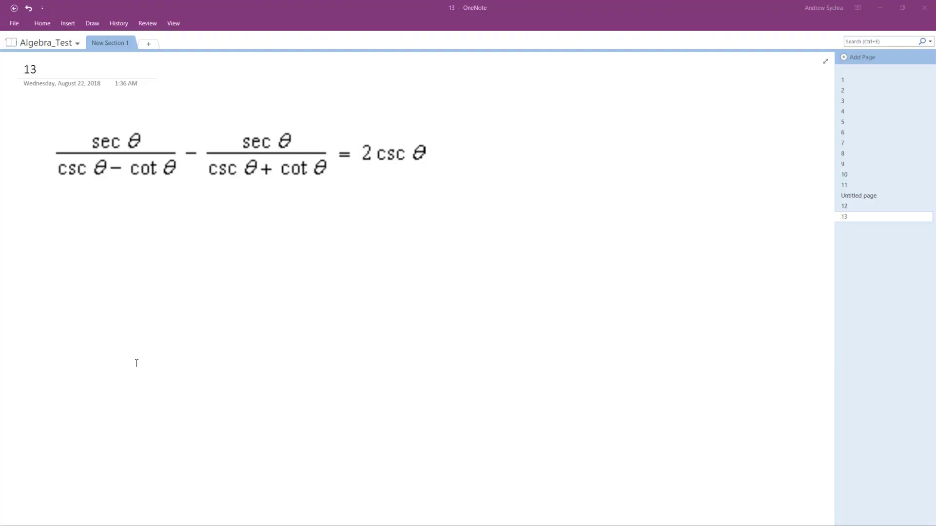
- Handwrite the numerator secθ(cscθ + cotθ) − secθ(cscθ − cotθ) below the printed equation
left_click(106, 192)
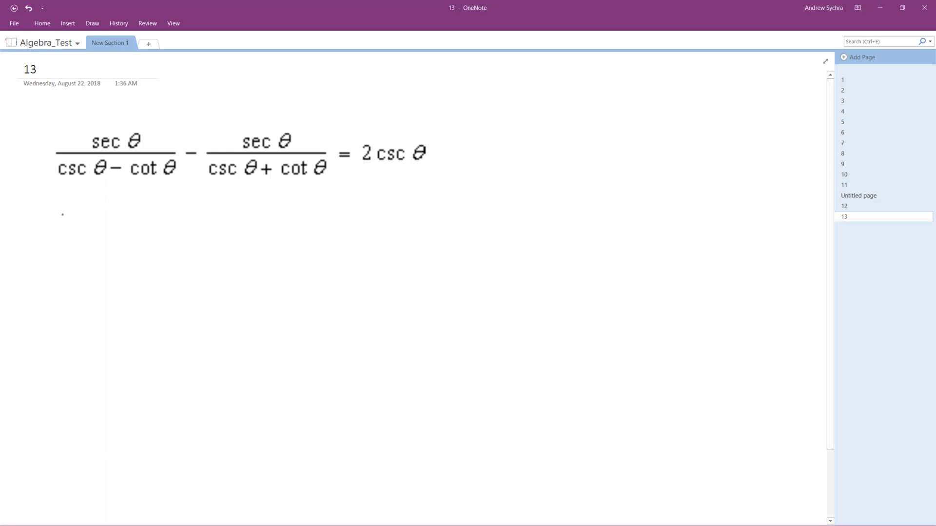
left_click_drag(60, 215, 49, 230)
mouse_move(57, 225)
left_mouse_down()
mouse_move(78, 219)
mouse_move(136, 232)
left_mouse_up()
left_click_drag(145, 211, 144, 231)
mouse_move(166, 216)
left_mouse_down()
mouse_move(166, 227)
mouse_move(173, 222)
left_mouse_up()
left_click_drag(183, 219, 219, 230)
left_click_drag(207, 223, 281, 228)
mouse_move(291, 220)
left_mouse_down()
mouse_move(292, 229)
mouse_move(302, 212)
left_mouse_up()
mouse_move(294, 218)
left_mouse_down()
mouse_move(310, 218)
mouse_move(319, 233)
mouse_move(360, 228)
mouse_move(375, 213)
mouse_move(397, 220)
left_mouse_up()
left_click_drag(408, 221, 412, 222)
mouse_move(420, 209)
left_mouse_down()
mouse_move(419, 229)
mouse_move(439, 220)
left_mouse_up()
left_click_drag(448, 207, 448, 230)
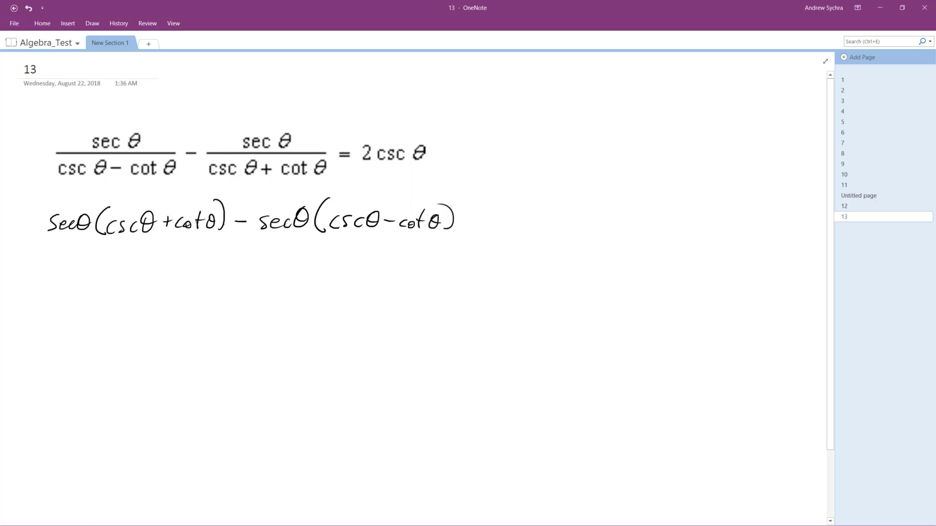
- Draw a fraction bar, write the denominator csc²θ − cot²θ, and circle it
left_click_drag(41, 240, 456, 239)
mouse_move(135, 246)
left_mouse_down()
mouse_move(133, 276)
mouse_move(148, 274)
left_mouse_up()
mouse_move(159, 261)
left_mouse_down()
mouse_move(150, 274)
mouse_move(173, 256)
left_mouse_up()
mouse_move(167, 266)
left_mouse_down()
mouse_move(183, 267)
mouse_move(136, 262)
mouse_move(141, 274)
left_mouse_up()
mouse_move(153, 262)
left_mouse_down()
mouse_move(150, 274)
mouse_move(187, 257)
mouse_move(196, 264)
left_mouse_up()
mouse_move(206, 271)
left_mouse_down()
mouse_move(222, 279)
mouse_move(236, 268)
left_mouse_up()
left_click_drag(246, 253, 251, 267)
left_click_drag(253, 257, 268, 260)
left_click_drag(260, 268, 283, 267)
mouse_move(175, 247)
left_mouse_down()
mouse_move(129, 262)
mouse_move(261, 288)
mouse_move(213, 248)
mouse_move(152, 247)
left_mouse_up()
mouse_move(322, 259)
left_mouse_down()
mouse_move(316, 278)
mouse_move(322, 256)
left_mouse_up()
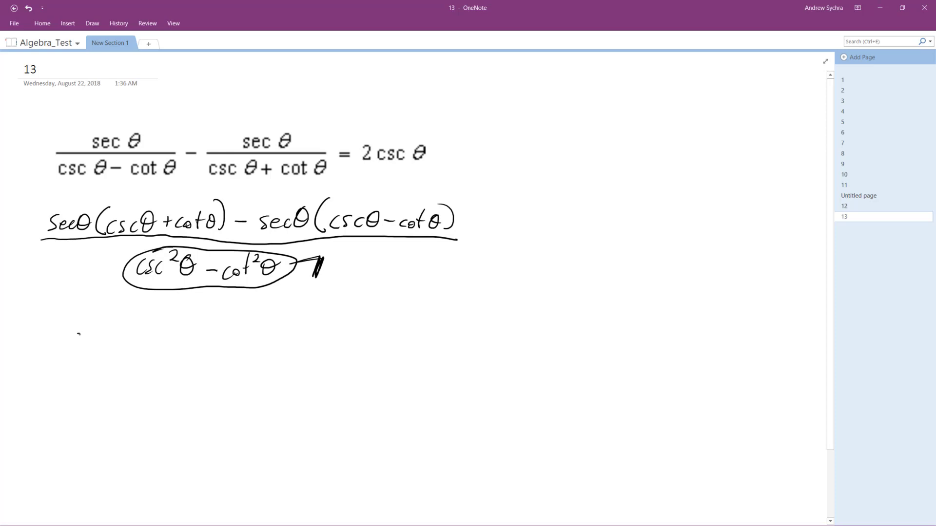
- Start the next line with "secθcscθ +"
mouse_move(79, 335)
left_mouse_down()
mouse_move(68, 356)
mouse_move(115, 356)
mouse_move(129, 342)
mouse_move(139, 354)
left_mouse_up()
mouse_move(152, 341)
left_mouse_down()
mouse_move(145, 354)
mouse_move(185, 343)
mouse_move(175, 347)
mouse_move(202, 351)
left_mouse_up()
left_click_drag(195, 344, 210, 344)
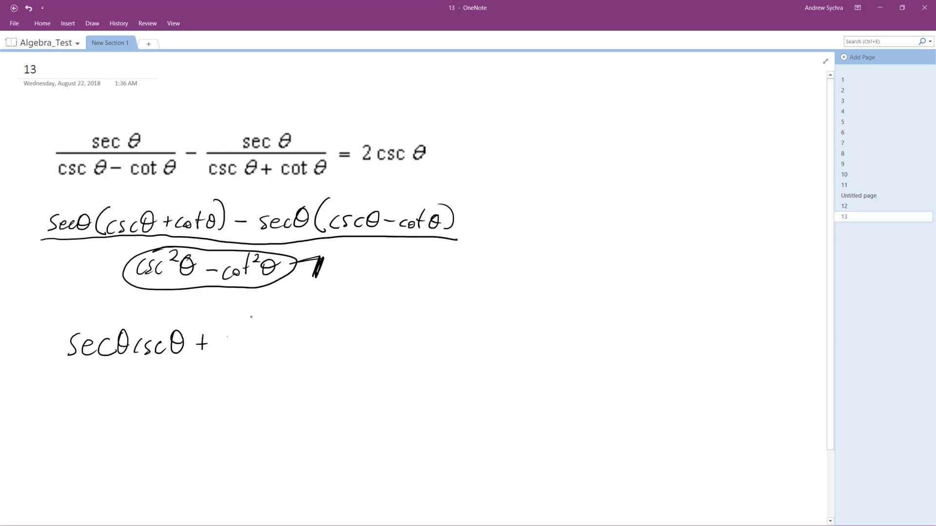
- Remove the mistaken 1/sin term written after the plus sign
mouse_move(251, 317)
left_mouse_down()
mouse_move(251, 342)
mouse_move(274, 347)
mouse_move(223, 378)
mouse_move(247, 376)
left_mouse_up()
left_click_drag(263, 364, 257, 369)
key("ctrl+z")
key("ctrl+z")
key("ctrl+z")
key("ctrl+z")
key("ctrl+z")
key("ctrl+z")
mouse_move(235, 336)
left_mouse_down()
mouse_move(229, 354)
mouse_move(253, 354)
left_mouse_up()
mouse_move(278, 331)
left_mouse_down()
mouse_move(286, 334)
mouse_move(234, 356)
mouse_move(268, 351)
mouse_move(277, 360)
left_mouse_up()
- Write cosθ/(cosθsinθ) followed by a minus sign
mouse_move(238, 330)
left_mouse_down()
mouse_move(236, 338)
mouse_move(249, 338)
left_mouse_up()
mouse_move(257, 329)
left_mouse_down()
mouse_move(252, 340)
mouse_move(268, 325)
left_mouse_up()
left_click_drag(260, 335, 274, 334)
left_click_drag(221, 345, 285, 347)
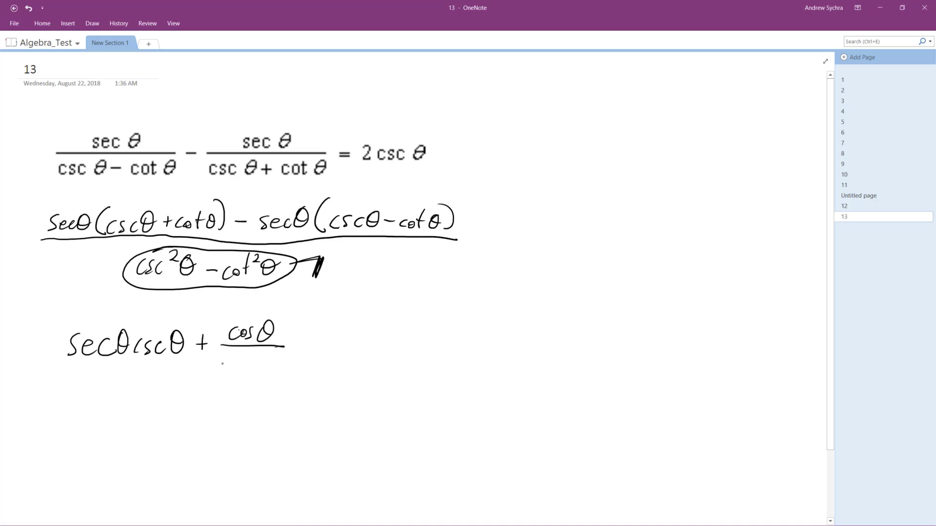
left_click_drag(222, 363, 274, 373)
mouse_move(287, 356)
left_mouse_down()
mouse_move(286, 372)
mouse_move(333, 342)
left_mouse_up()
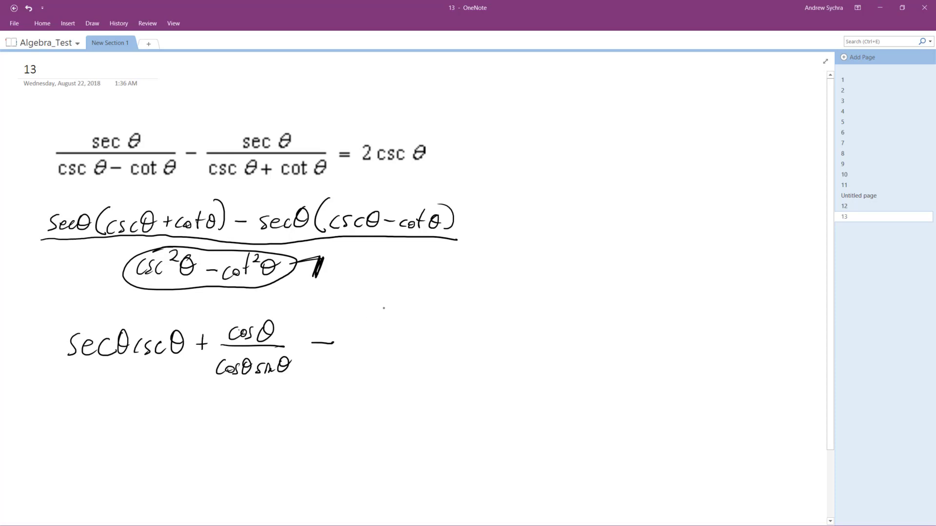
- Write 1/(cosθsinθ) followed by a plus sign
left_click_drag(382, 305, 381, 335)
left_click_drag(355, 342, 413, 340)
mouse_move(355, 357)
left_mouse_down()
mouse_move(357, 372)
mouse_move(388, 371)
left_mouse_up()
mouse_move(399, 360)
left_mouse_down()
mouse_move(398, 371)
mouse_move(409, 371)
mouse_move(417, 354)
left_mouse_up()
left_click_drag(411, 360, 425, 359)
left_click_drag(448, 326, 445, 349)
left_click_drag(434, 342, 455, 340)
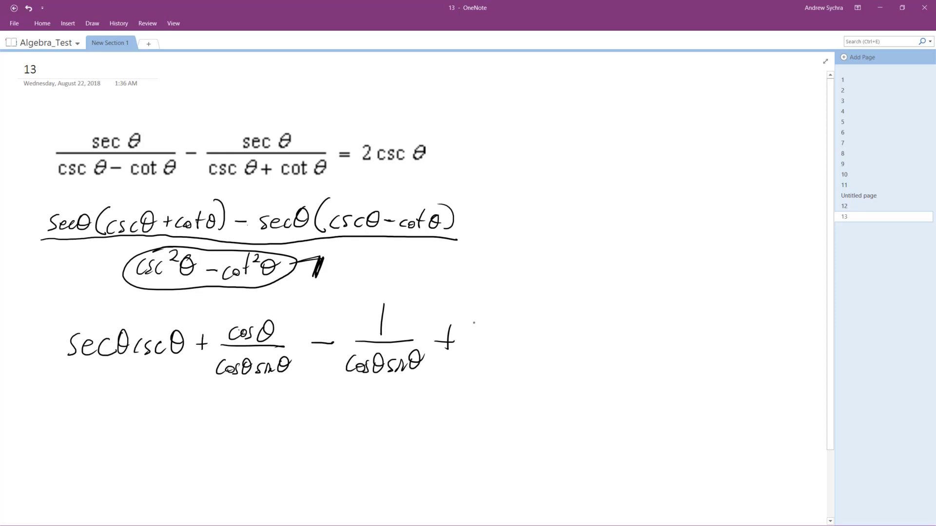
- Write the fourth term cosθ/(cosθsinθ) at the end of the line
mouse_move(486, 316)
left_mouse_down()
mouse_move(479, 332)
mouse_move(488, 331)
left_mouse_up()
mouse_move(505, 320)
left_mouse_down()
mouse_move(500, 331)
mouse_move(520, 311)
left_mouse_up()
left_click_drag(467, 333, 535, 336)
left_click_drag(474, 349, 469, 364)
left_click_drag(480, 356, 484, 363)
mouse_move(501, 348)
left_mouse_down()
mouse_move(516, 364)
mouse_move(556, 351)
left_mouse_up()
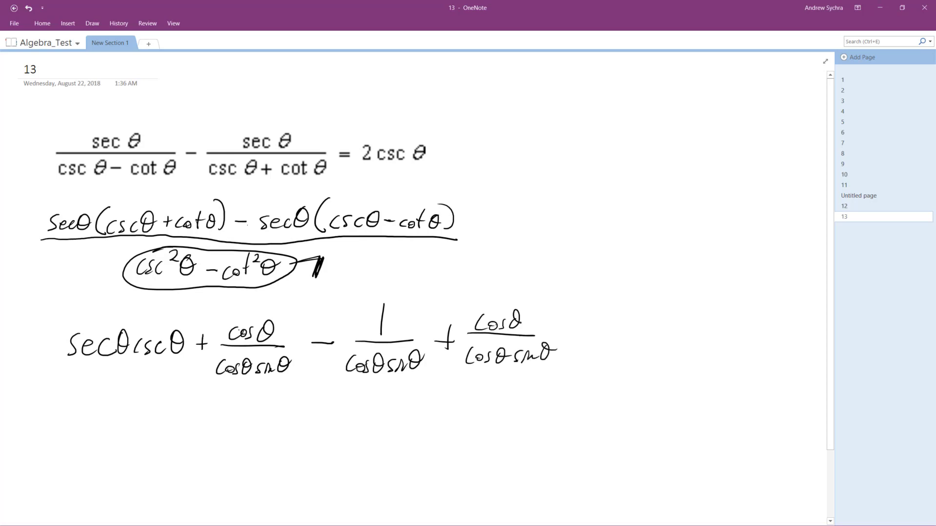
- Strike out the cancelling cosθ factors in the second and fourth terms
left_click_drag(474, 332, 535, 306)
left_click_drag(465, 365, 504, 339)
left_click_drag(228, 341, 285, 324)
left_click_drag(212, 380, 255, 357)
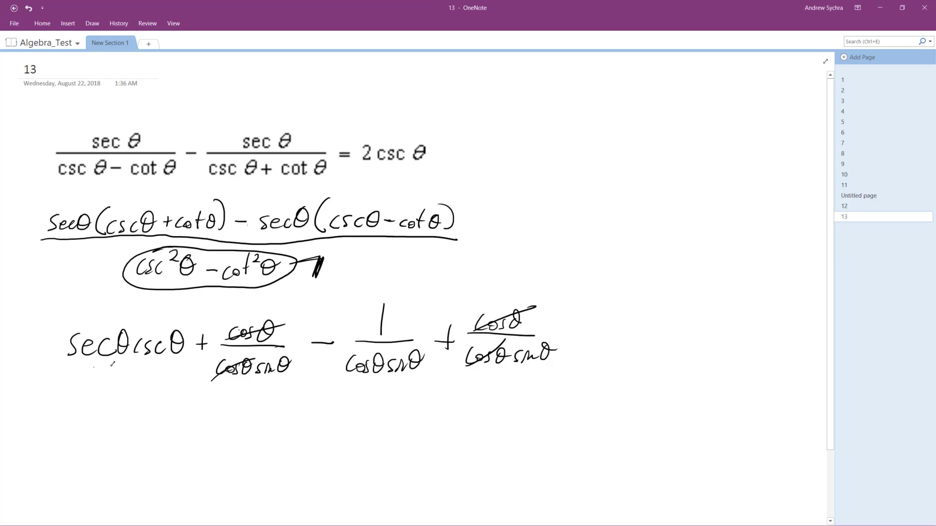
- Rewrite secθcscθ as 1/(cosθsinθ), then cross it out with the −1/(cosθsinθ) term
left_click_drag(114, 363, 115, 381)
mouse_move(80, 391)
left_mouse_down()
mouse_move(144, 388)
mouse_move(97, 414)
mouse_move(102, 408)
left_mouse_up()
mouse_move(114, 401)
left_mouse_down()
mouse_move(106, 412)
mouse_move(125, 399)
mouse_move(159, 411)
left_mouse_up()
left_click_drag(167, 394, 169, 408)
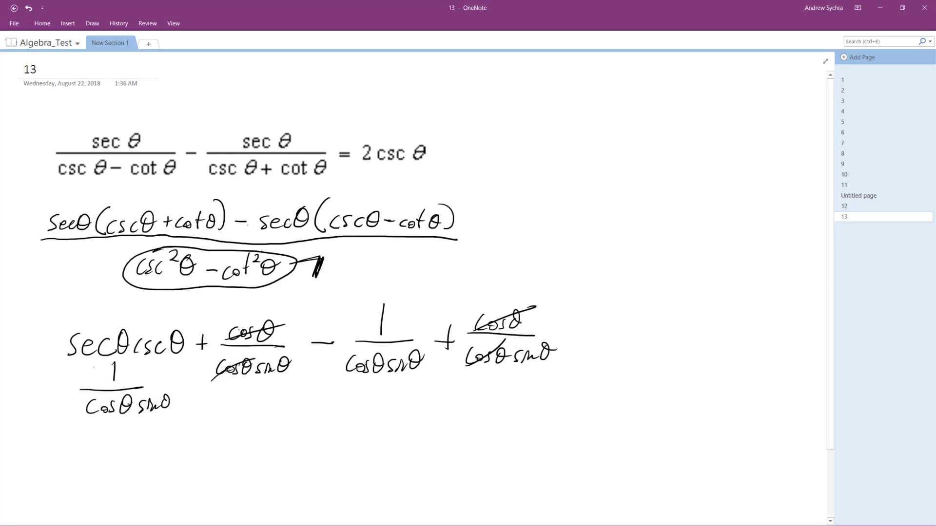
mouse_move(86, 424)
left_mouse_down()
mouse_move(147, 372)
mouse_move(178, 325)
left_mouse_up()
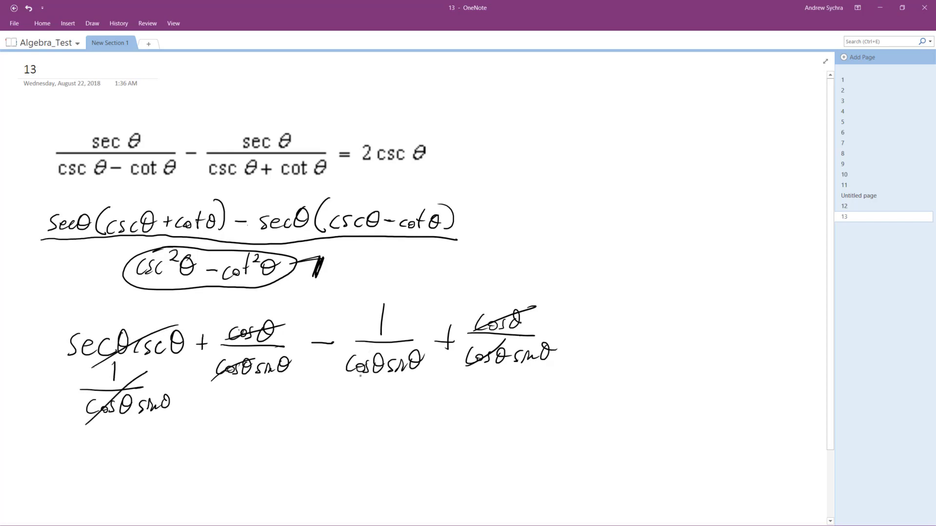
left_click_drag(346, 387, 434, 298)
- Begin the simplified line with "+ 1/sinθ"
mouse_move(205, 431)
left_mouse_down()
mouse_move(205, 447)
mouse_move(213, 438)
left_mouse_up()
mouse_move(253, 406)
left_mouse_down()
mouse_move(256, 428)
mouse_move(276, 435)
left_mouse_up()
mouse_move(244, 447)
left_mouse_down()
mouse_move(238, 452)
mouse_move(258, 461)
mouse_move(321, 435)
left_mouse_up()
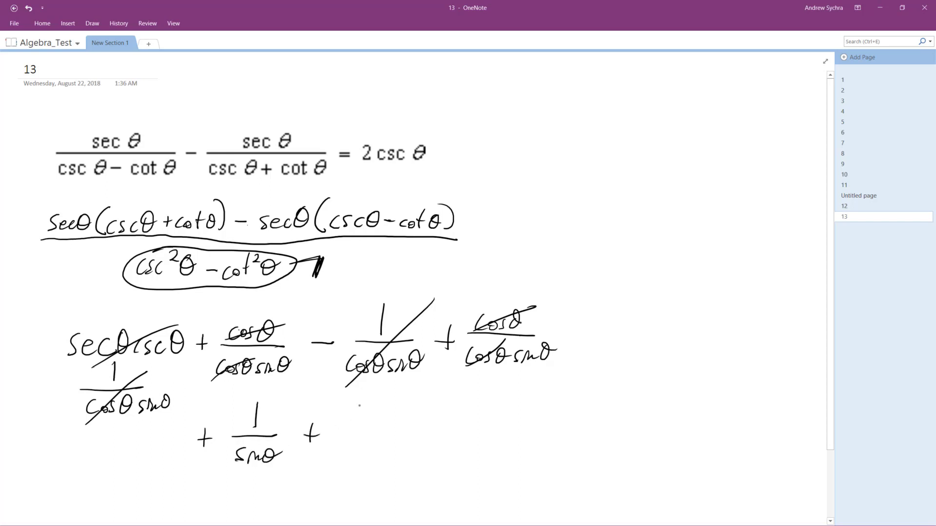
- Write "+ 1/sinθ = 2/sinθ = 2cscθ" and circle 2cscθ
left_click_drag(359, 405, 358, 430)
mouse_move(336, 437)
left_mouse_down()
mouse_move(367, 435)
mouse_move(333, 457)
left_mouse_up()
mouse_move(341, 459)
left_mouse_down()
mouse_move(354, 444)
mouse_move(372, 458)
mouse_move(404, 438)
left_mouse_up()
left_click_drag(457, 400, 499, 424)
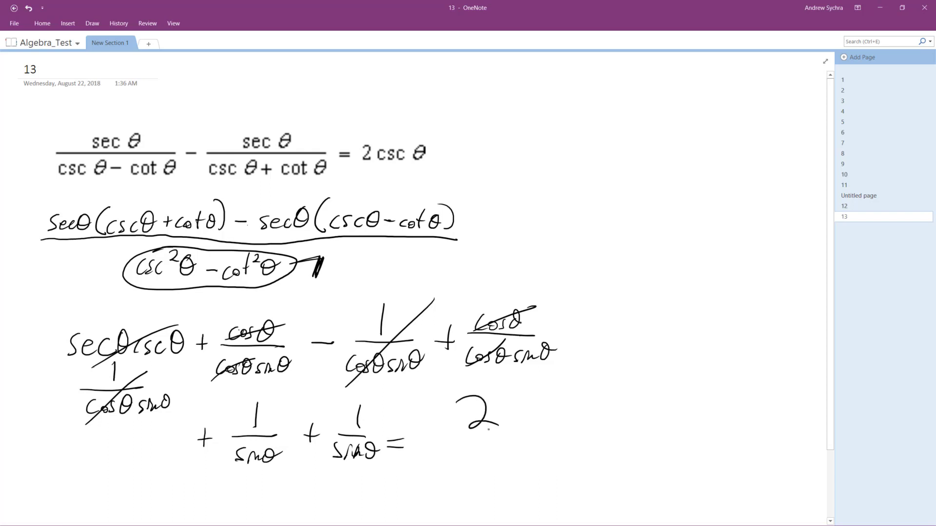
mouse_move(447, 442)
left_mouse_down()
mouse_move(505, 440)
mouse_move(443, 469)
mouse_move(488, 455)
left_mouse_up()
left_click_drag(522, 443, 616, 443)
left_click_drag(639, 415, 635, 443)
left_click_drag(633, 430, 648, 430)
mouse_move(563, 402)
left_mouse_down()
mouse_move(556, 450)
mouse_move(676, 418)
mouse_move(553, 402)
left_mouse_up()
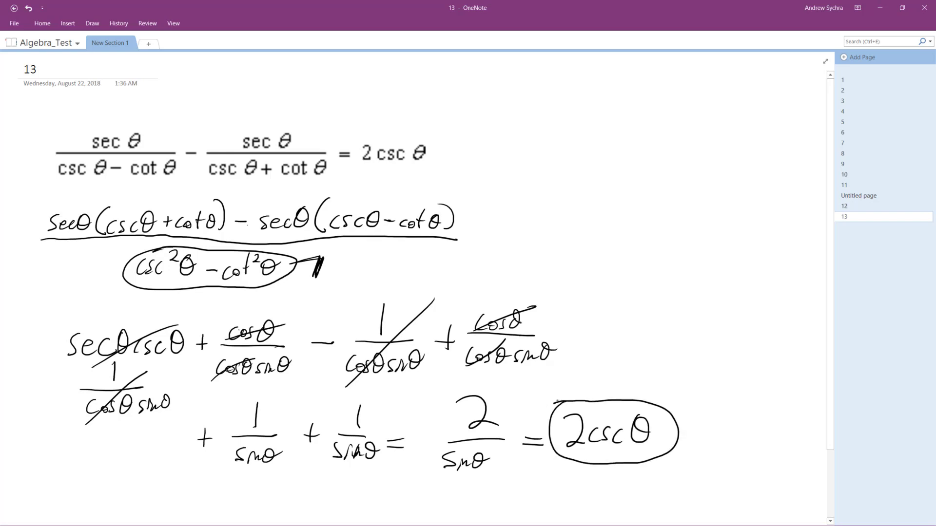